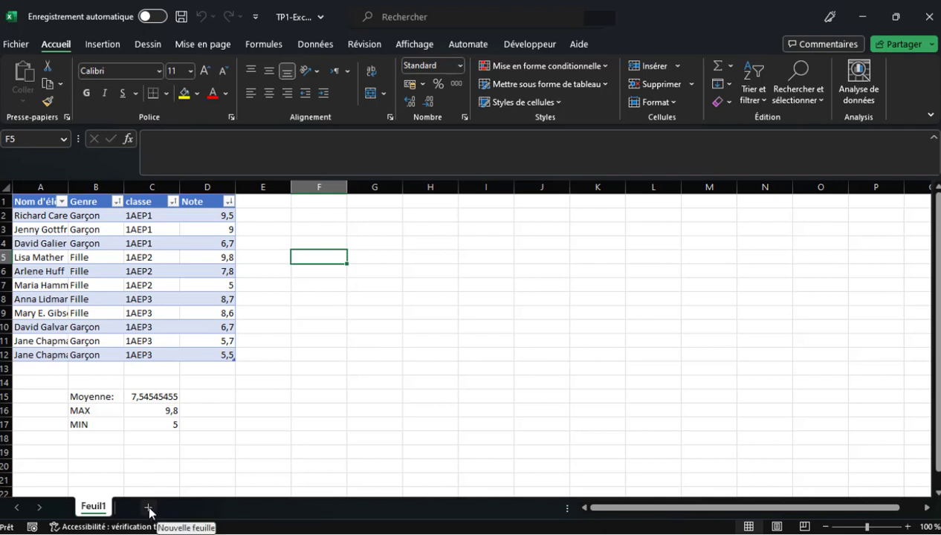
Step: Add a new blank worksheet to the workbook and return to the Feuil1 sheet
left_click(149, 510)
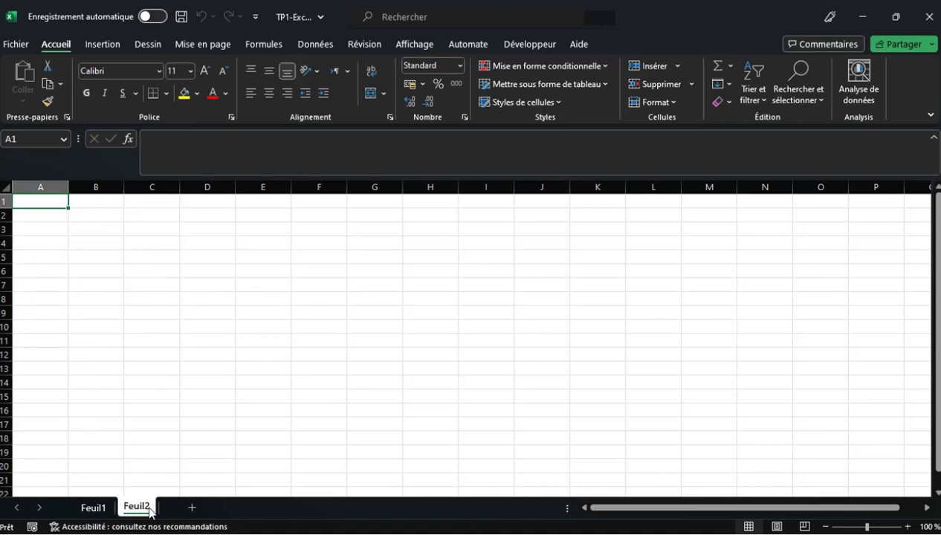
left_click(94, 508)
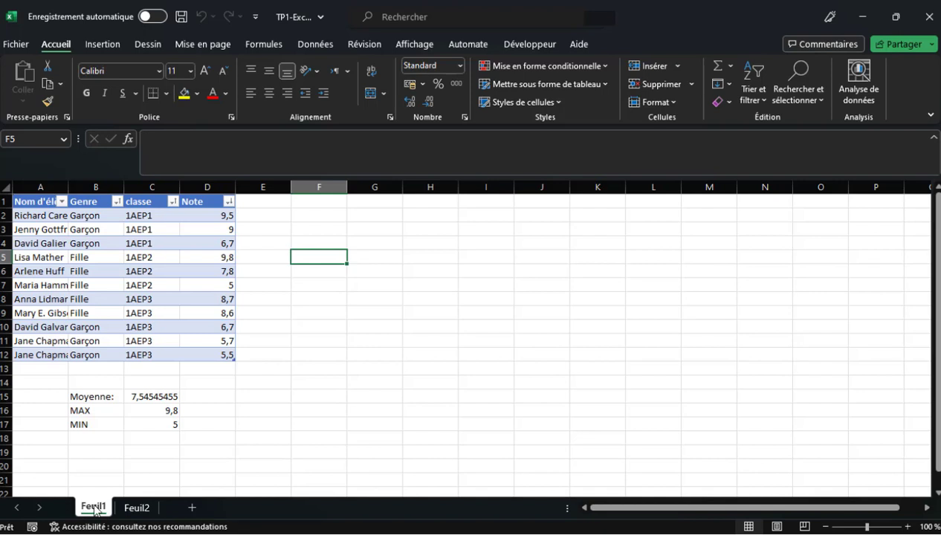
double_click(95, 508)
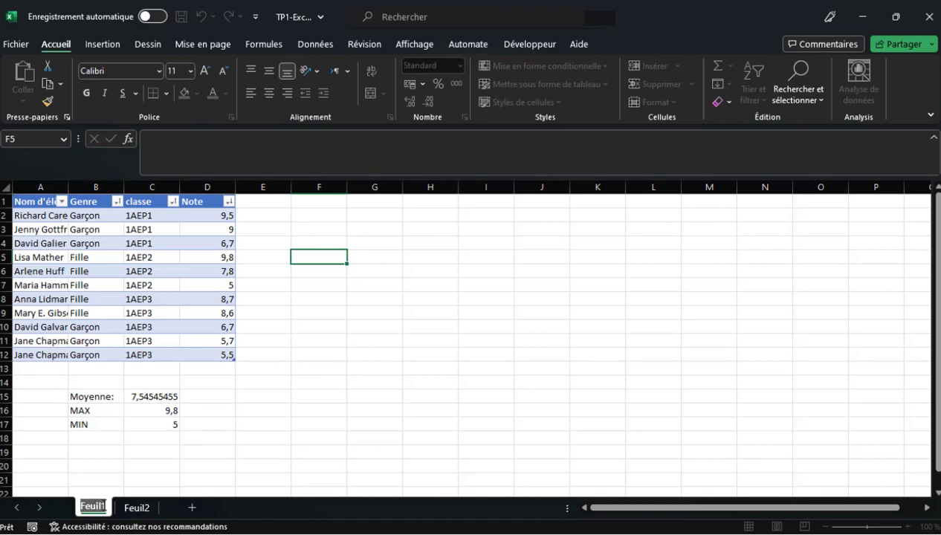
left_click(104, 506)
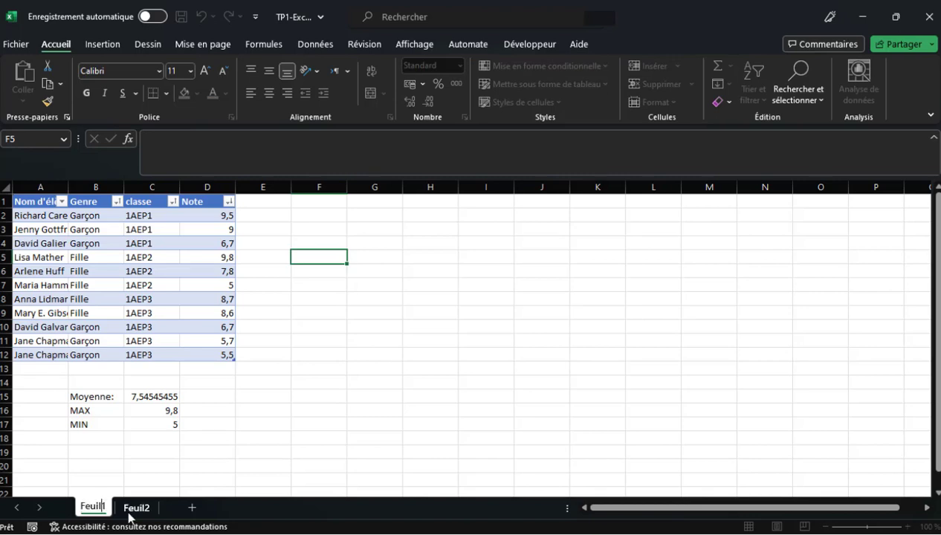
left_click(131, 512)
left_click(91, 510)
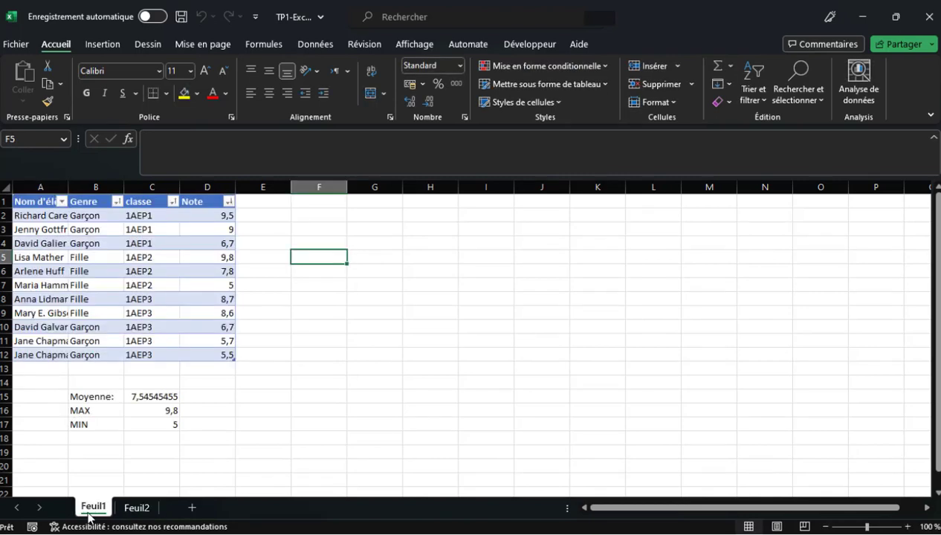
Step: Rename the Feuil1 sheet as "liste d'élève"
right_click(86, 509)
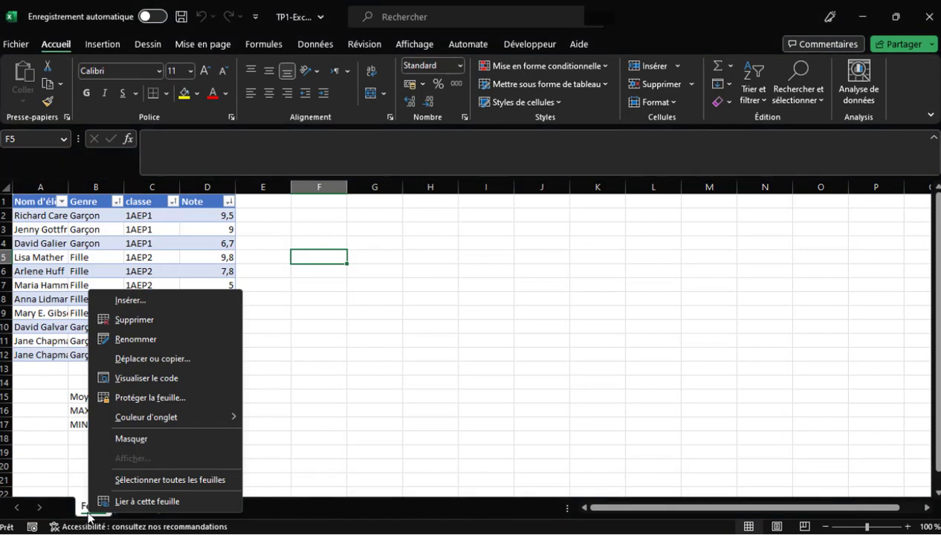
left_click(125, 342)
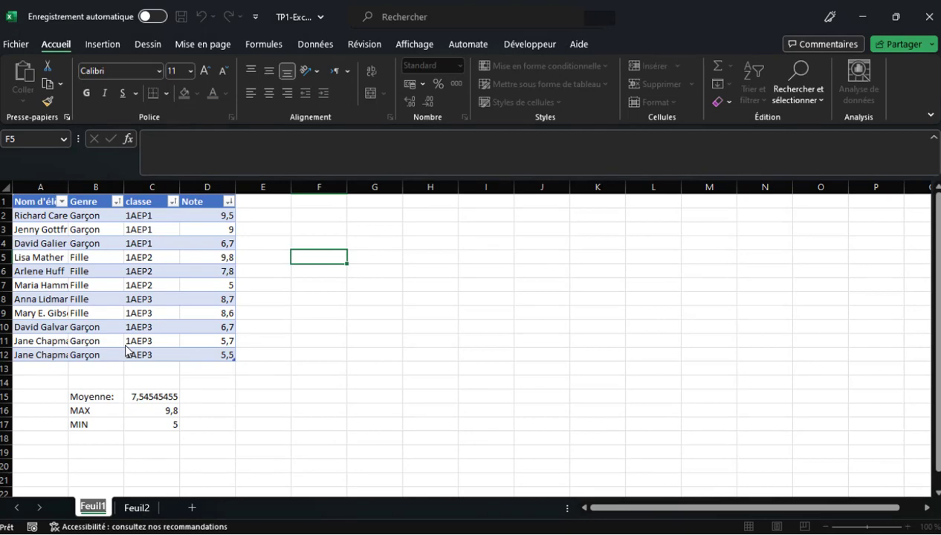
key("BackSpace")
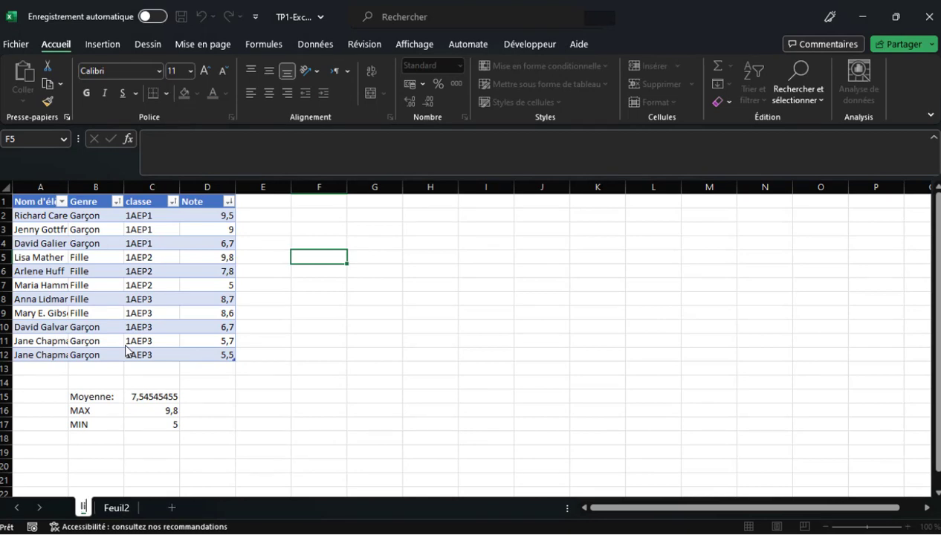
type("liste")
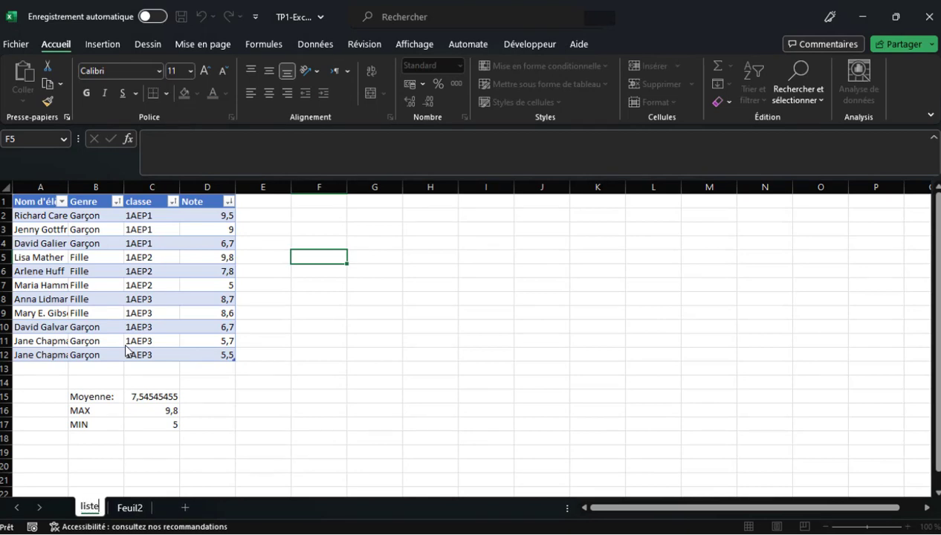
key("Return")
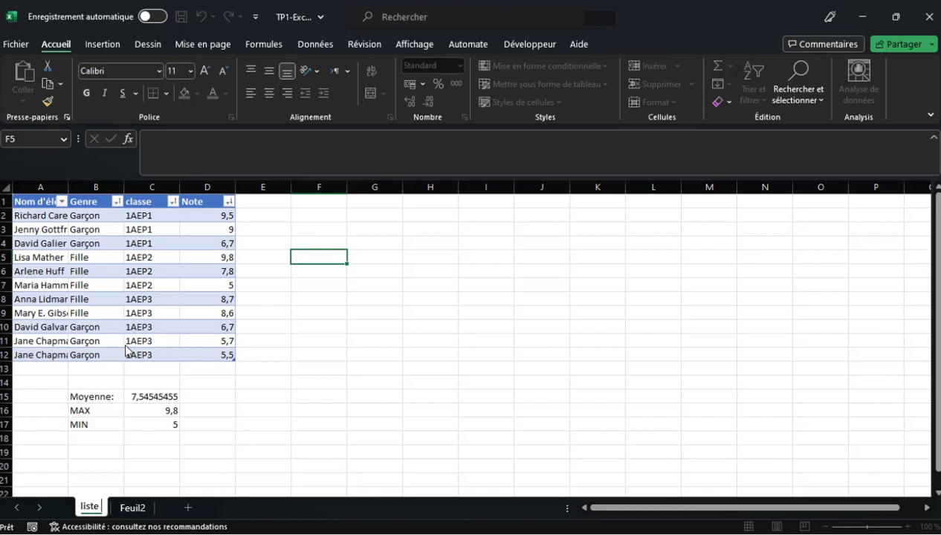
type("d'él")
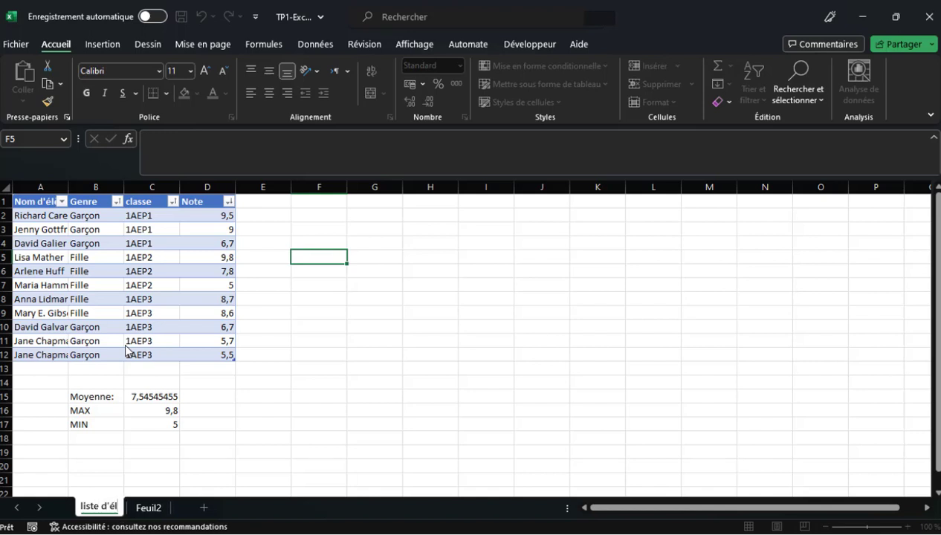
type("ève")
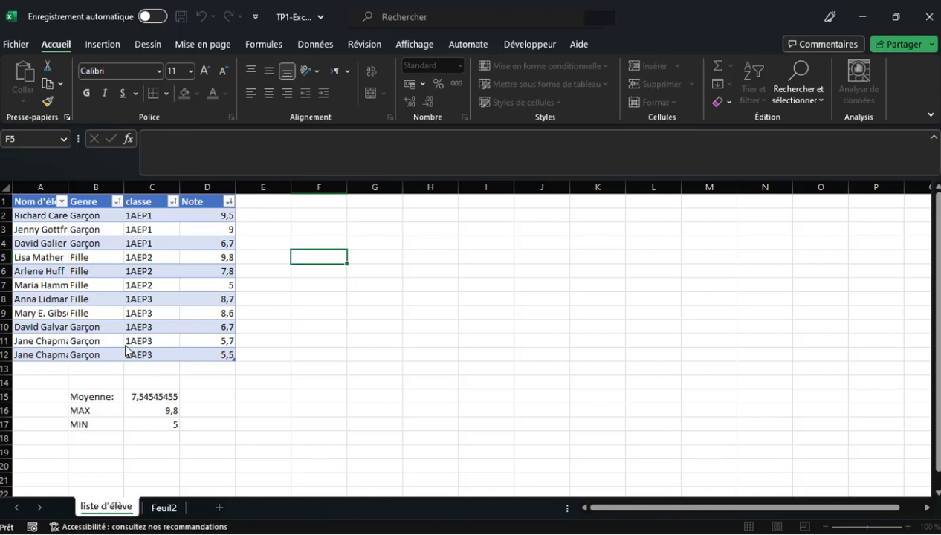
key("Return")
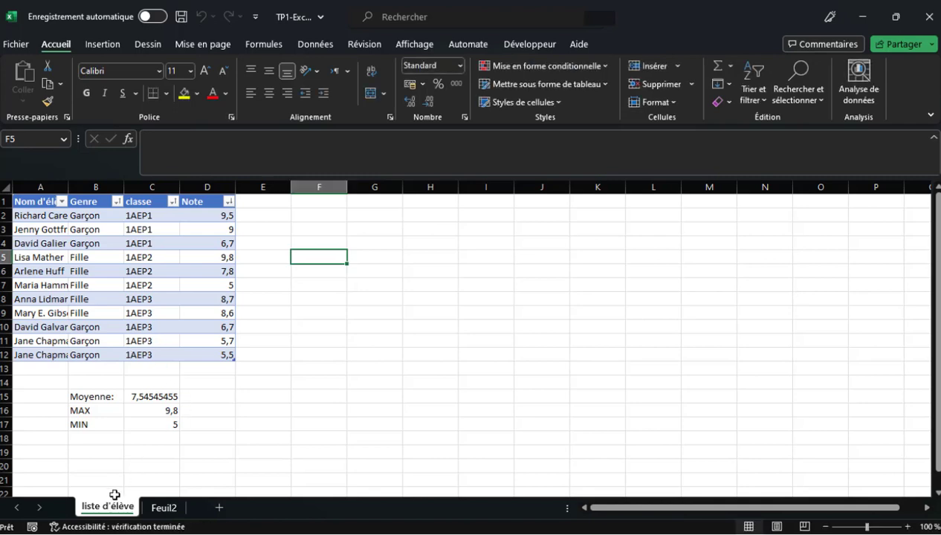
Step: Add four more blank worksheets to the workbook
double_click(219, 508)
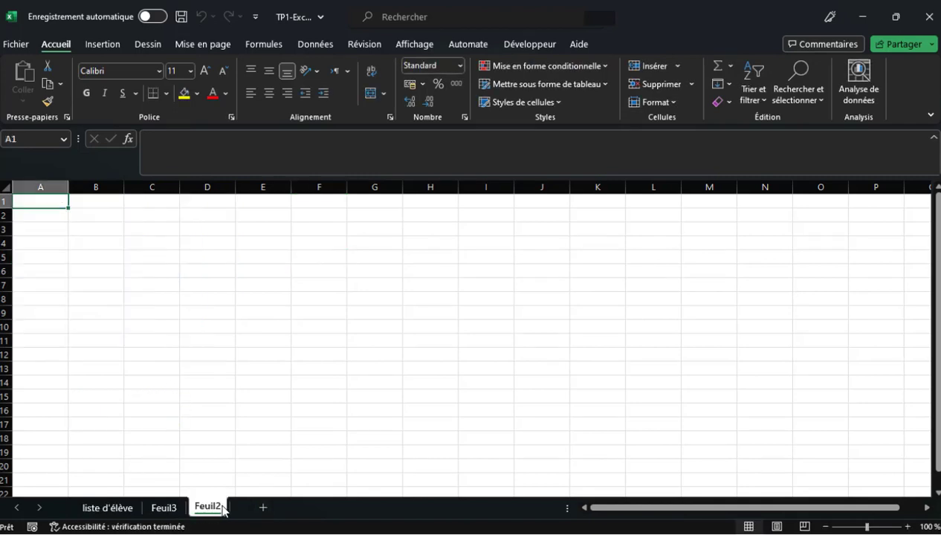
left_click(264, 508)
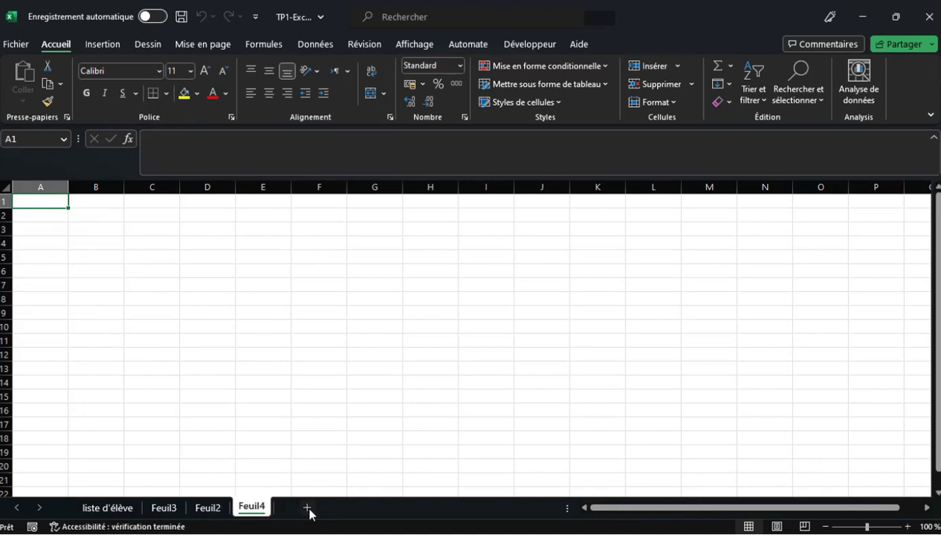
left_click(306, 509)
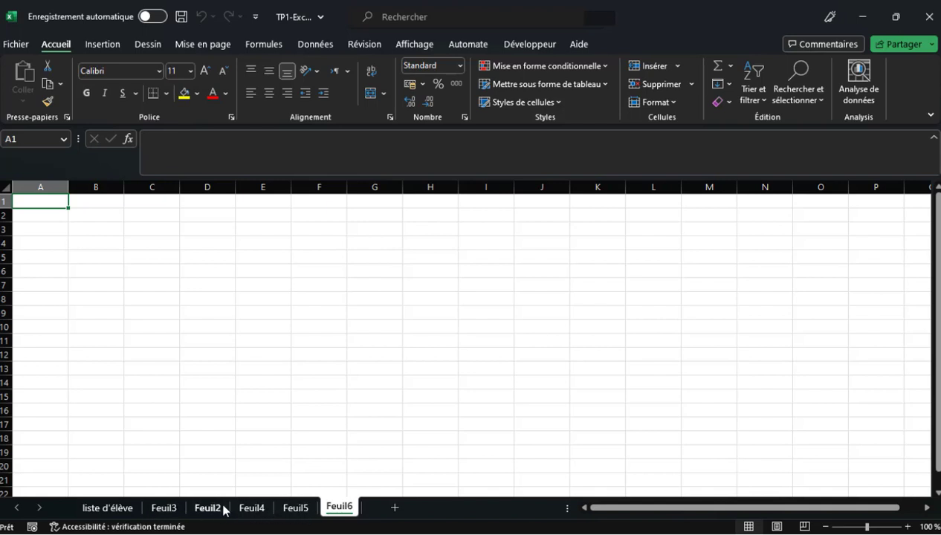
Step: Colour the liste d'élève sheet tab with the darkest blue theme shade and check it from another sheet
left_click(119, 508)
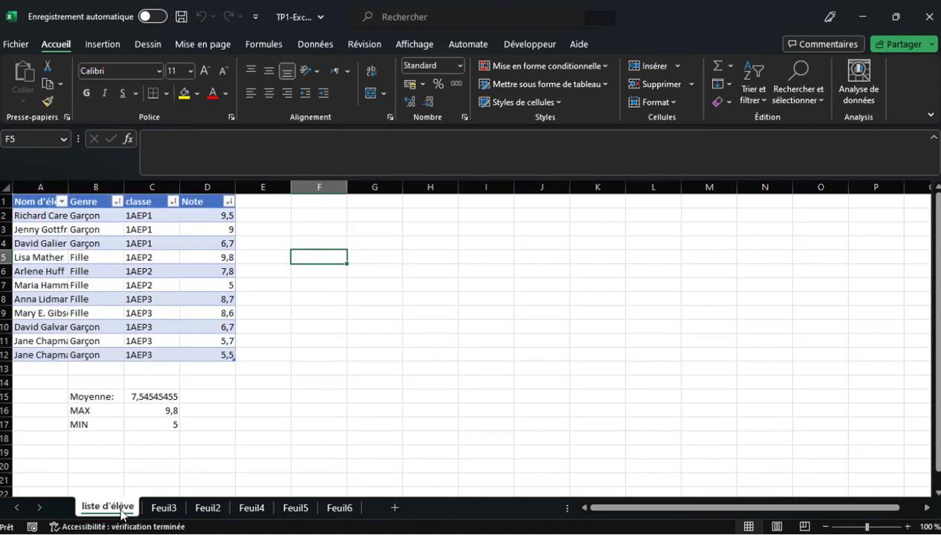
right_click(121, 513)
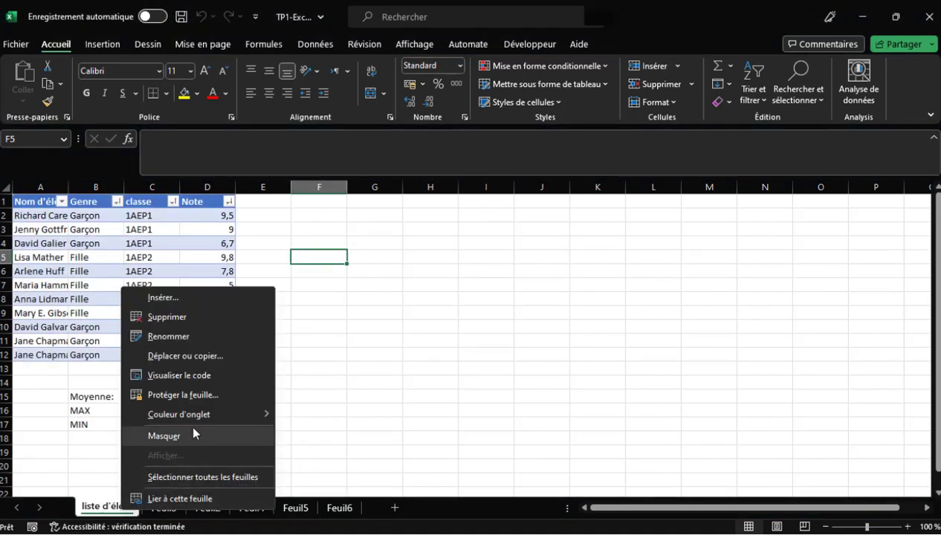
mouse_move(195, 410)
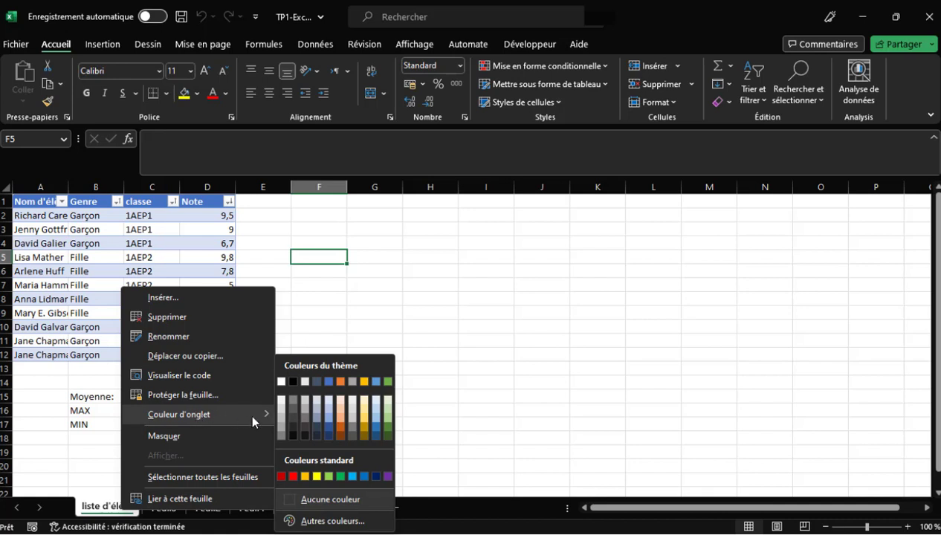
left_click(329, 437)
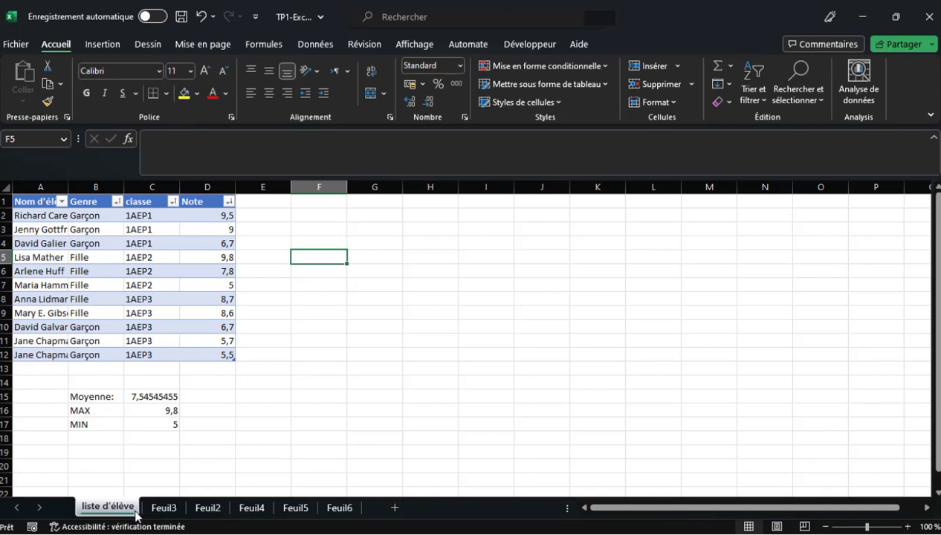
left_click(223, 510)
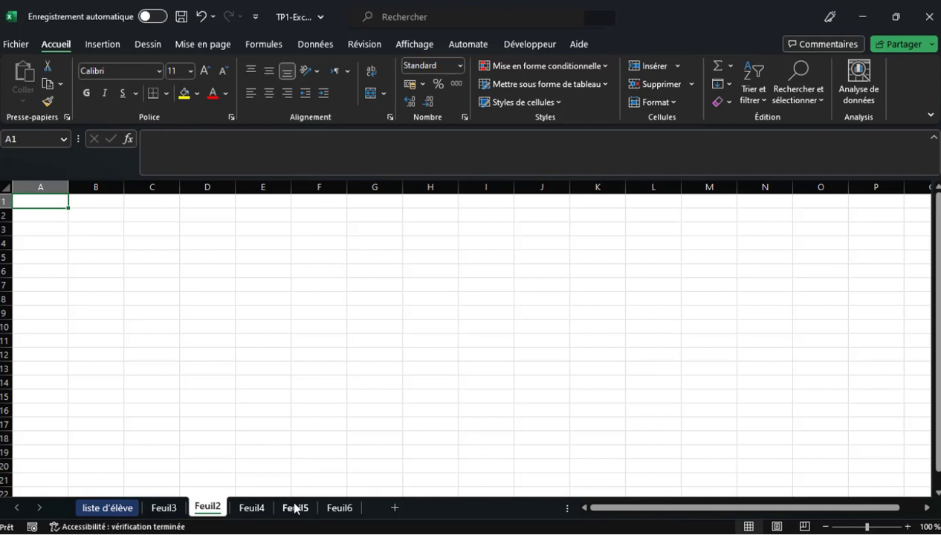
left_click(123, 515)
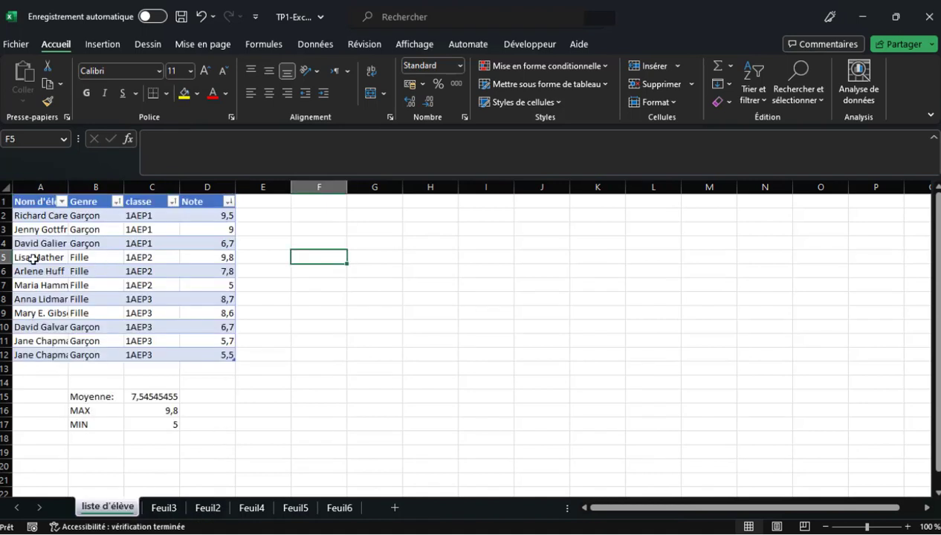
Step: Copy the student table and summary values in A1:D17 of liste d'élève to cell A1 of Feuil3
left_click(165, 509)
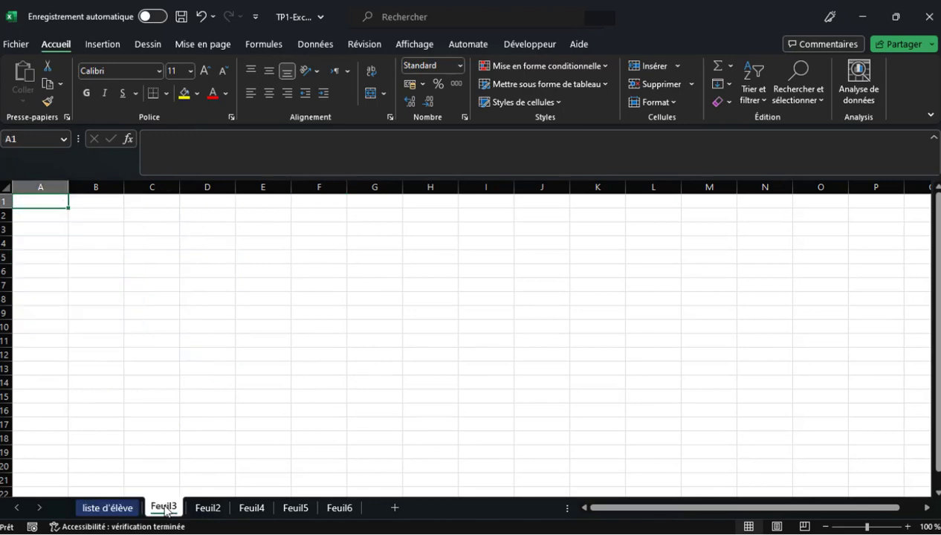
left_click(116, 515)
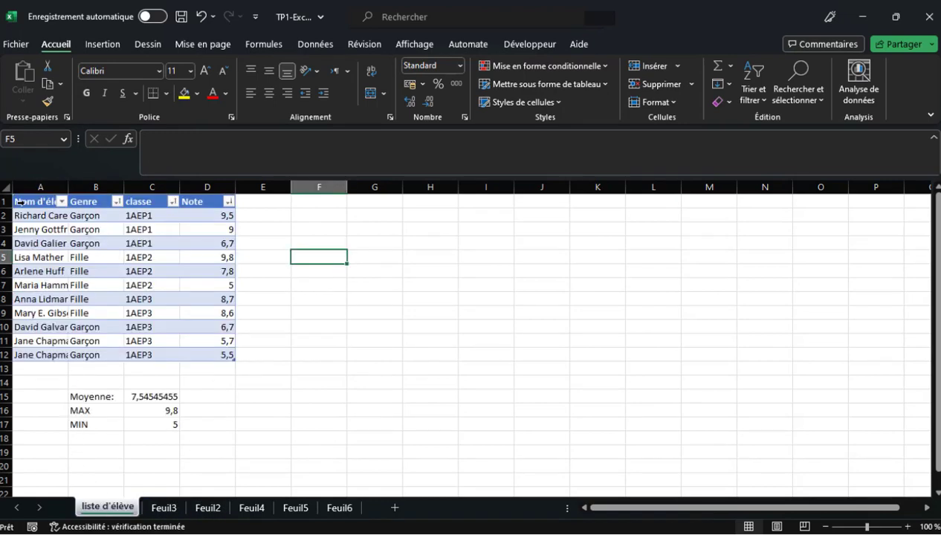
left_click_drag(17, 199, 196, 426)
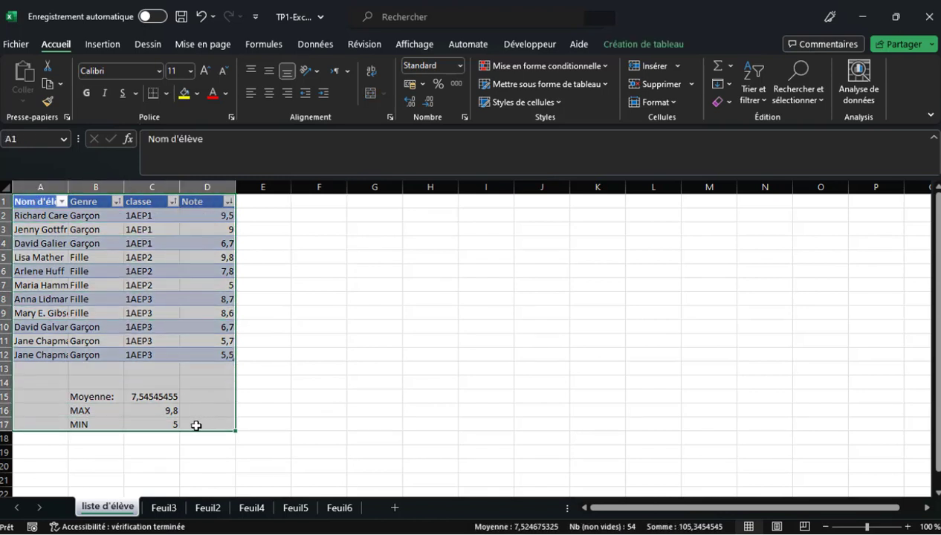
key("ctrl+c")
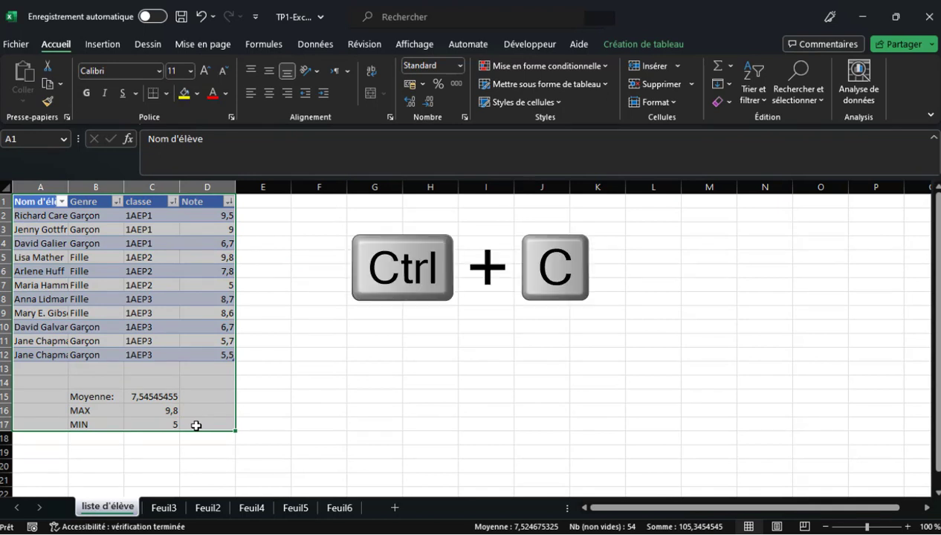
left_click(165, 510)
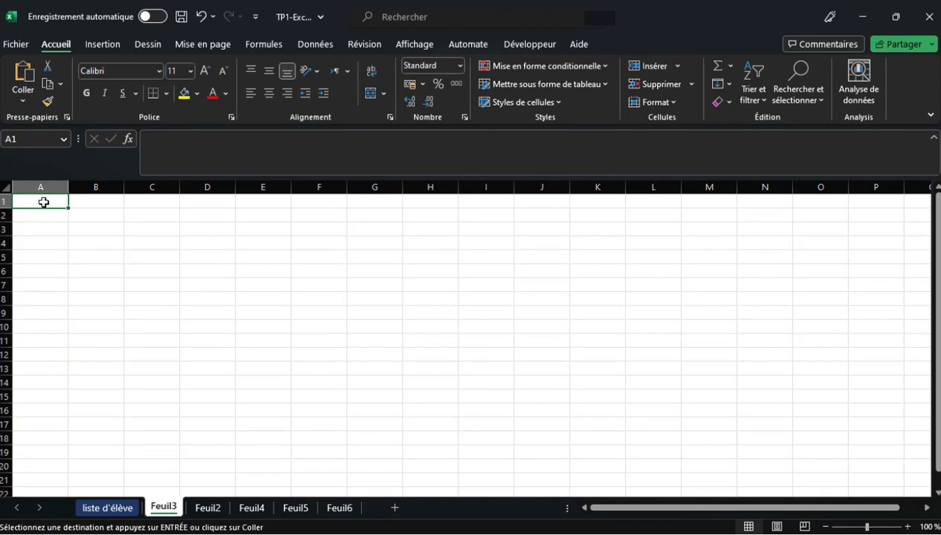
key("ctrl+v")
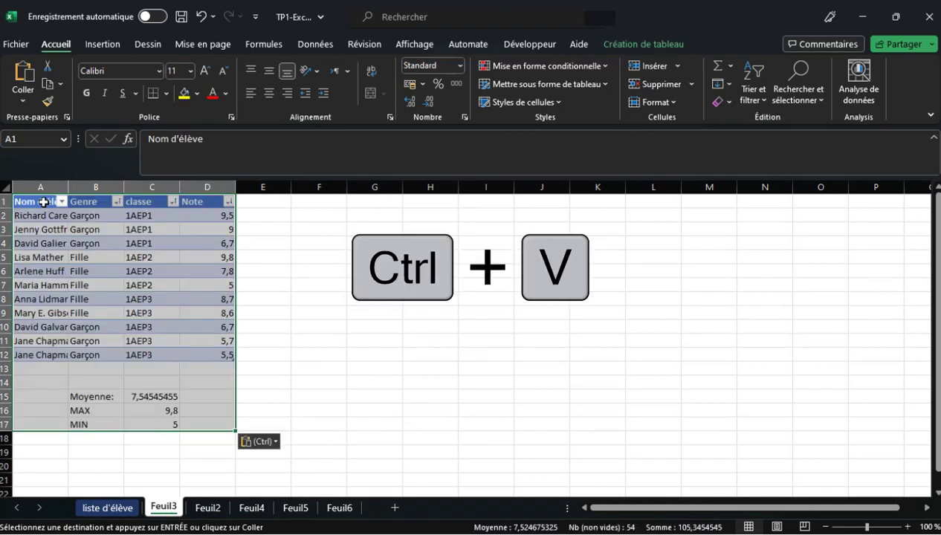
Step: Create a copy of the whole liste d'élève sheet in the same workbook, placed before the original
left_click(190, 513)
left_click(111, 511)
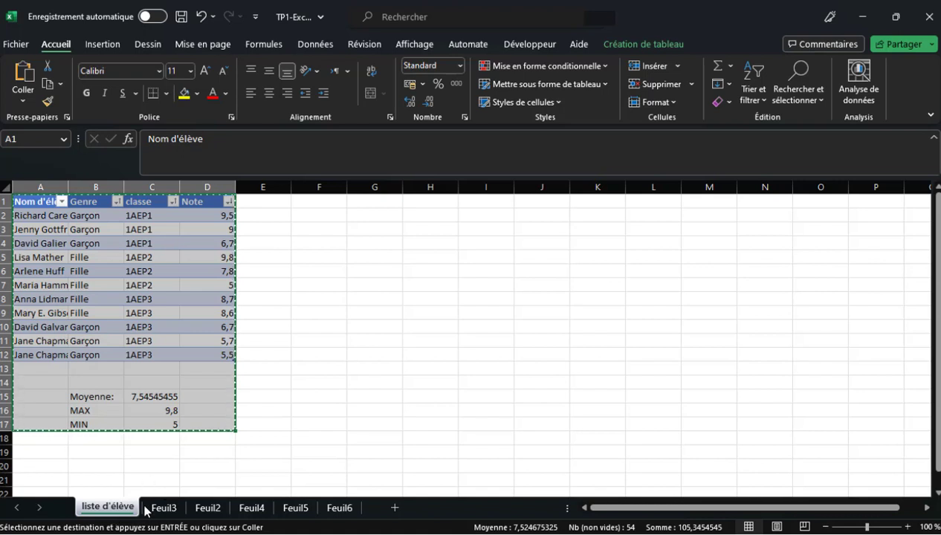
right_click(105, 511)
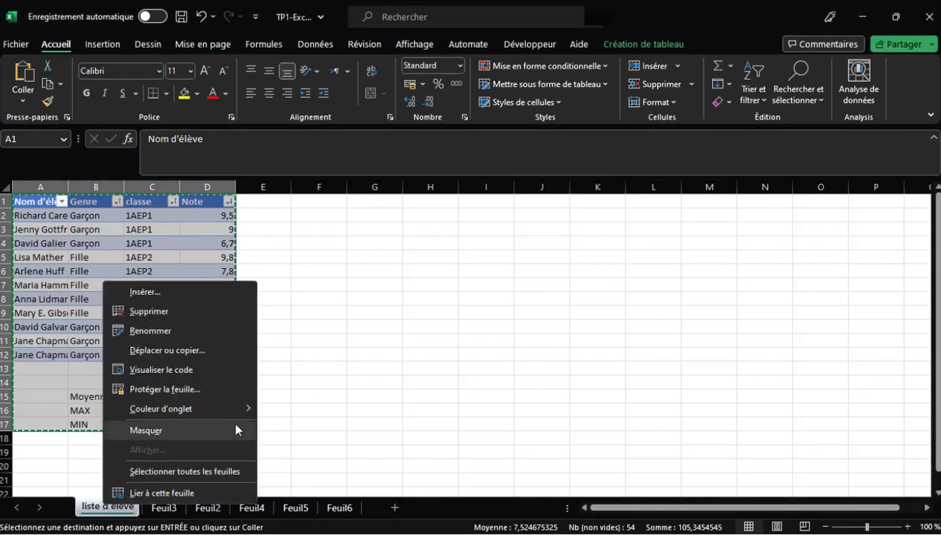
left_click(166, 351)
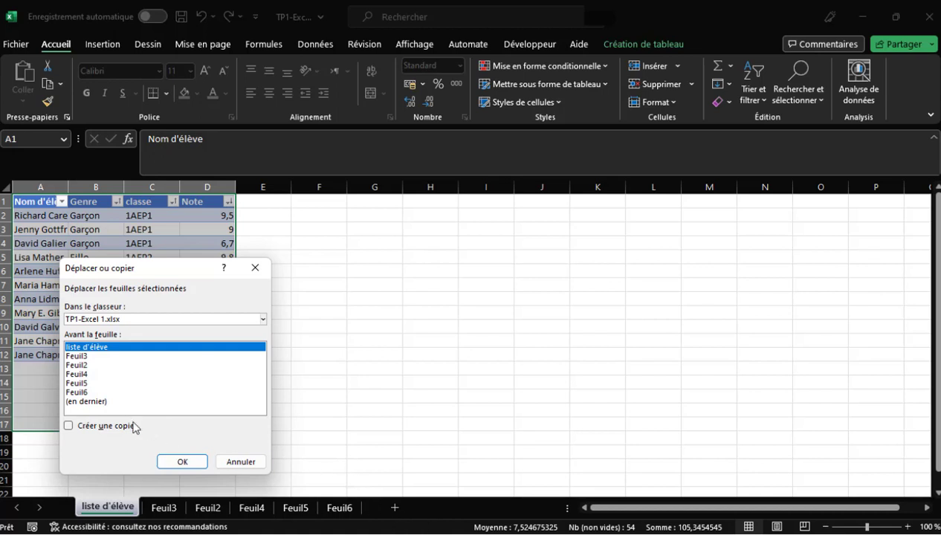
left_click(69, 426)
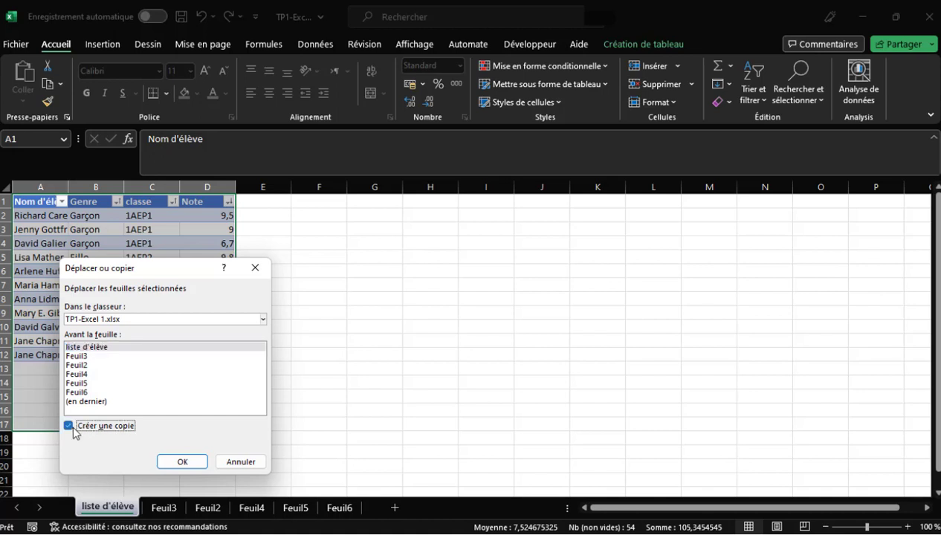
left_click(192, 463)
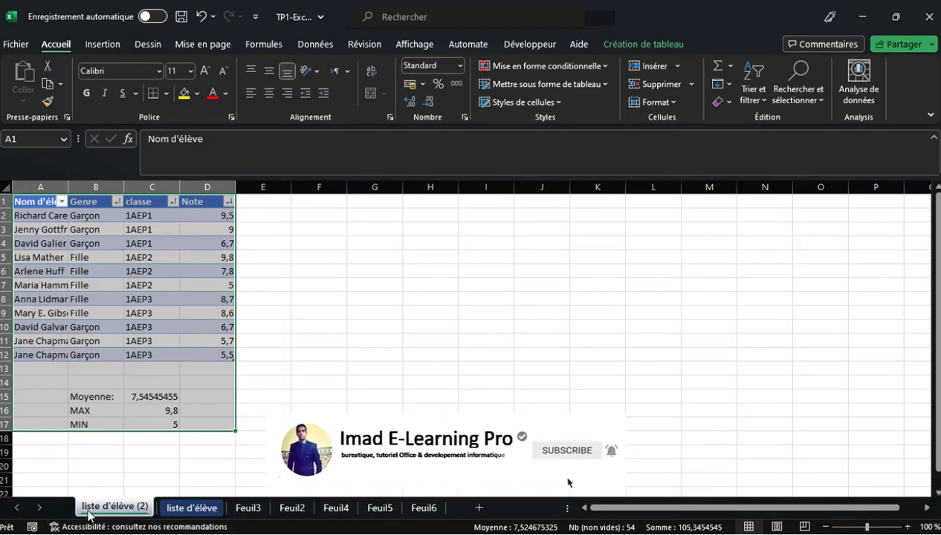
Step: Colour the tab of the duplicated liste d'élève sheet standard red
right_click(143, 514)
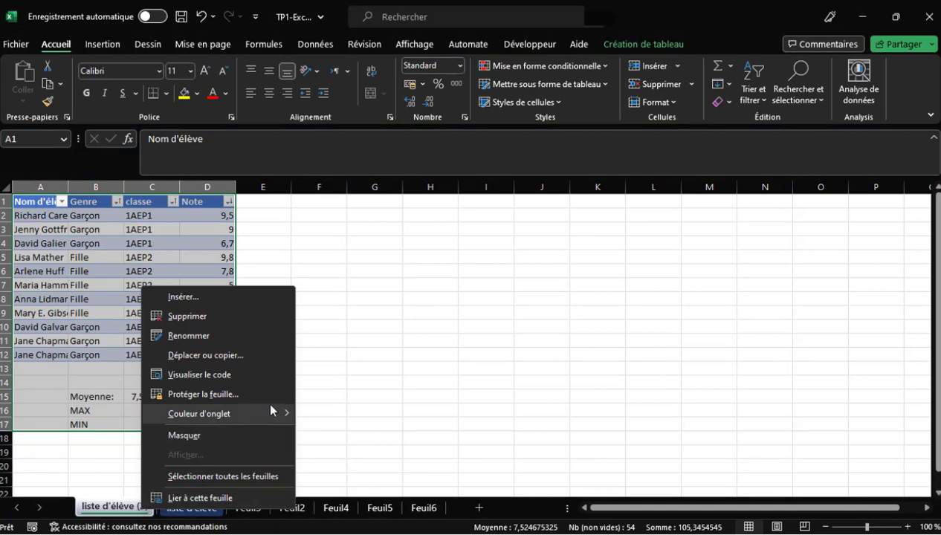
mouse_move(279, 413)
left_click(314, 476)
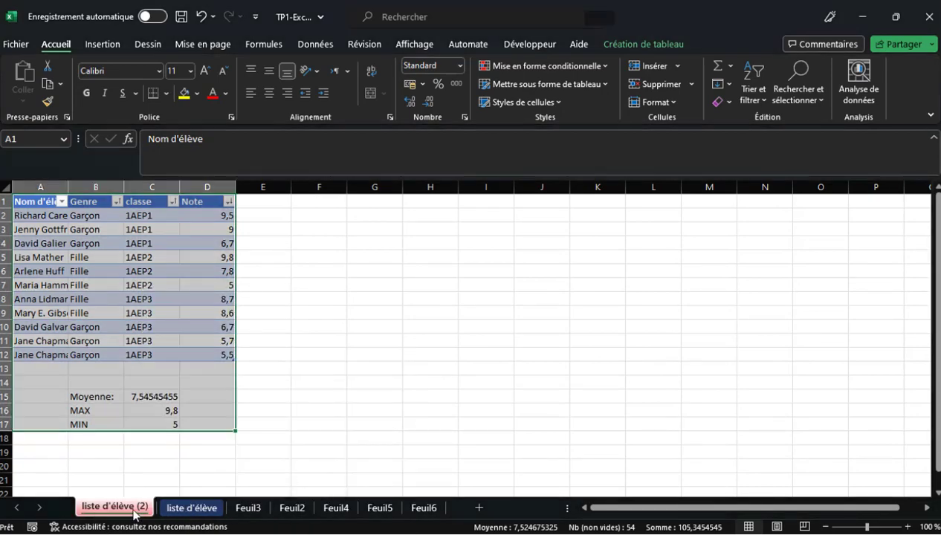
Step: View the original liste d'élève and Feuil3 sheets, and delete the empty Feuil6 sheet from the workbook
left_click(189, 509)
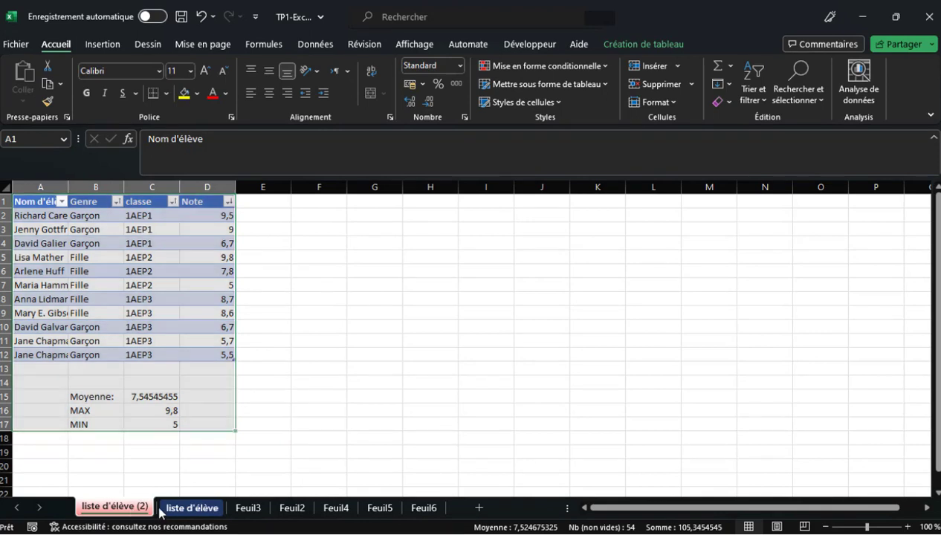
left_click(251, 508)
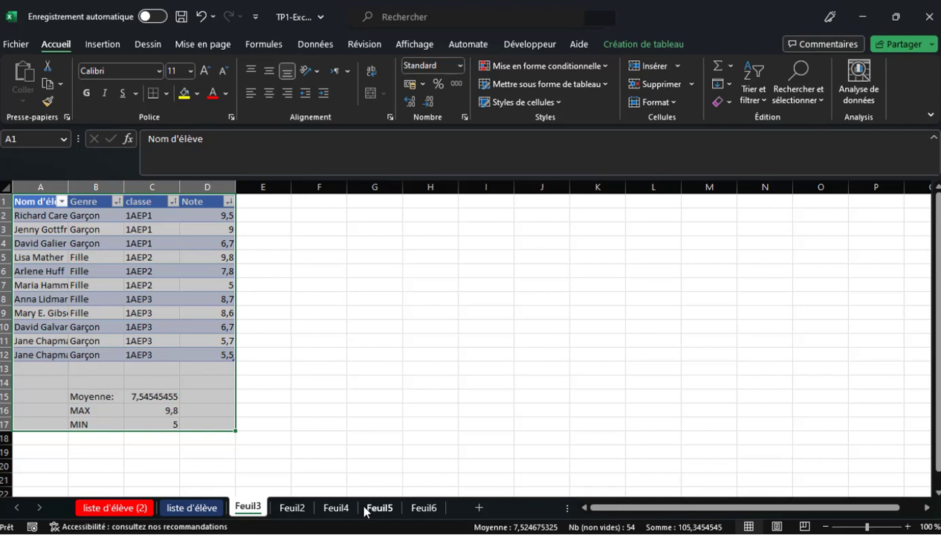
left_click(437, 509)
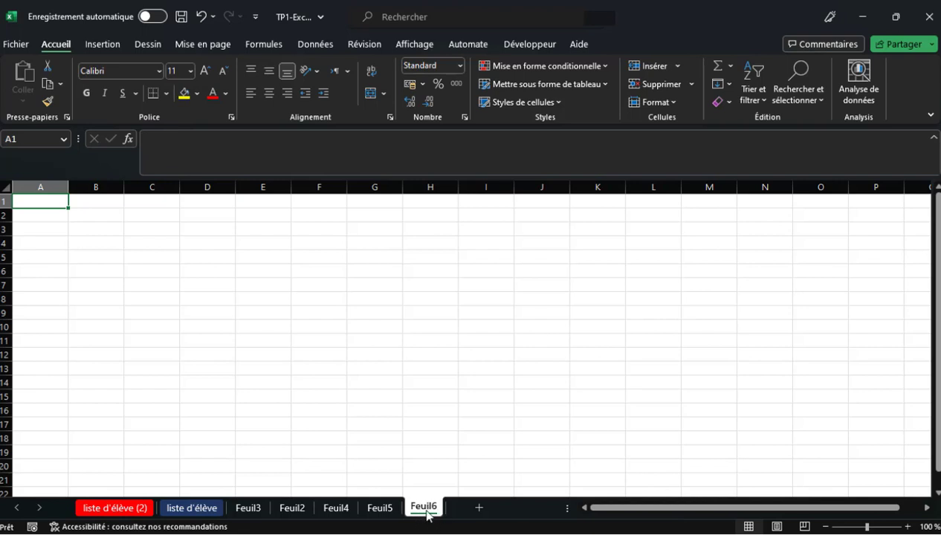
right_click(427, 514)
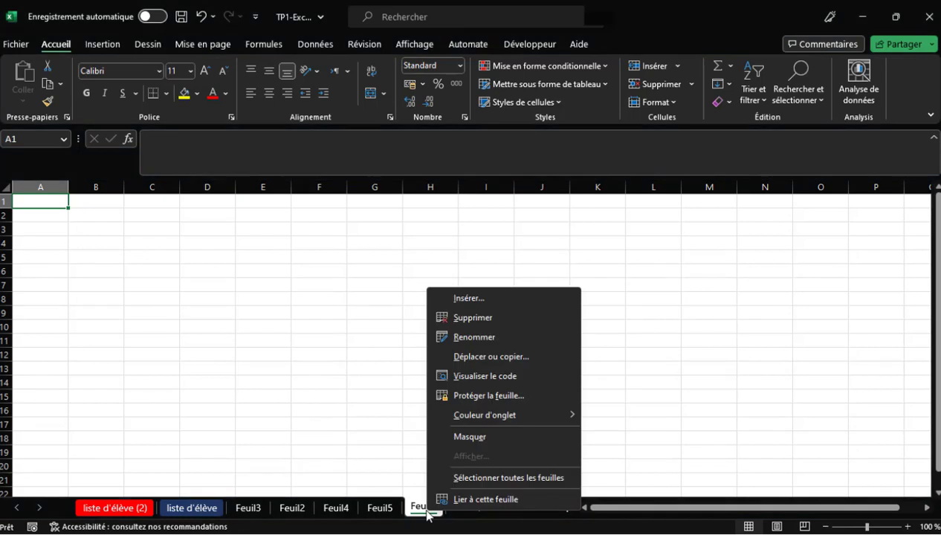
left_click(494, 319)
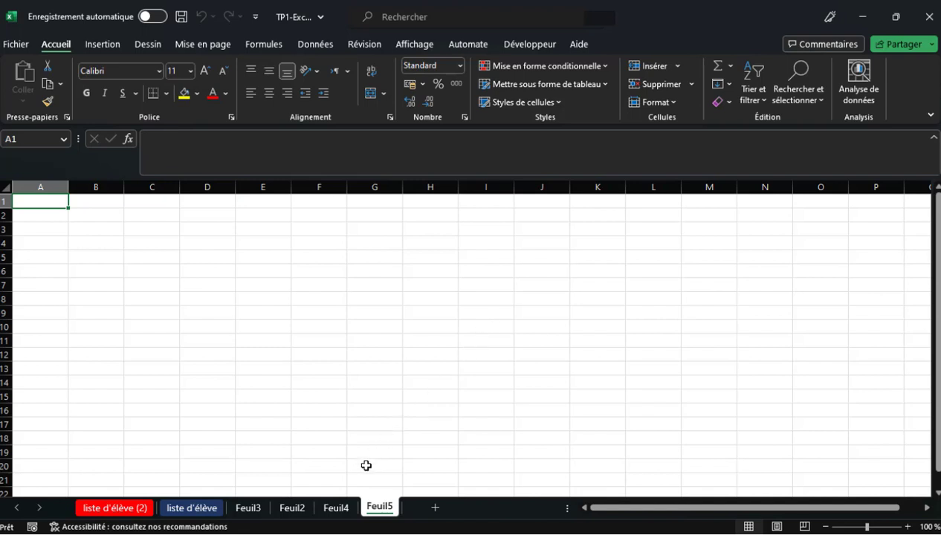
Step: Hide the Feuil4 sheet and unhide it again from the workbook's hidden sheets
right_click(334, 515)
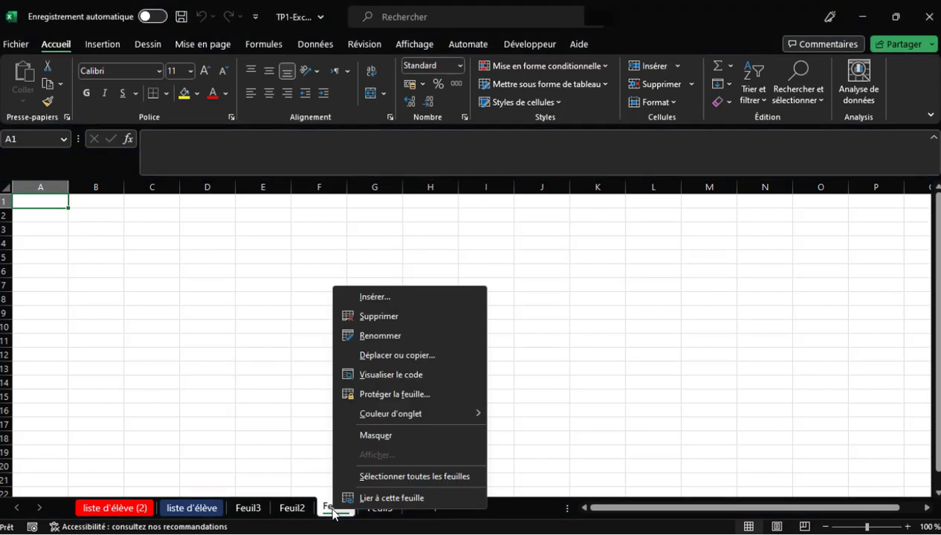
left_click(374, 437)
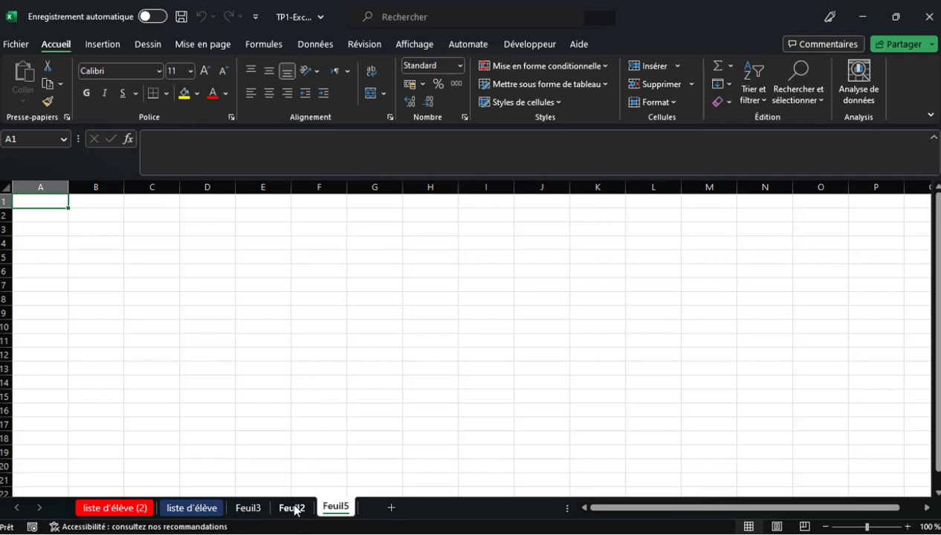
right_click(195, 513)
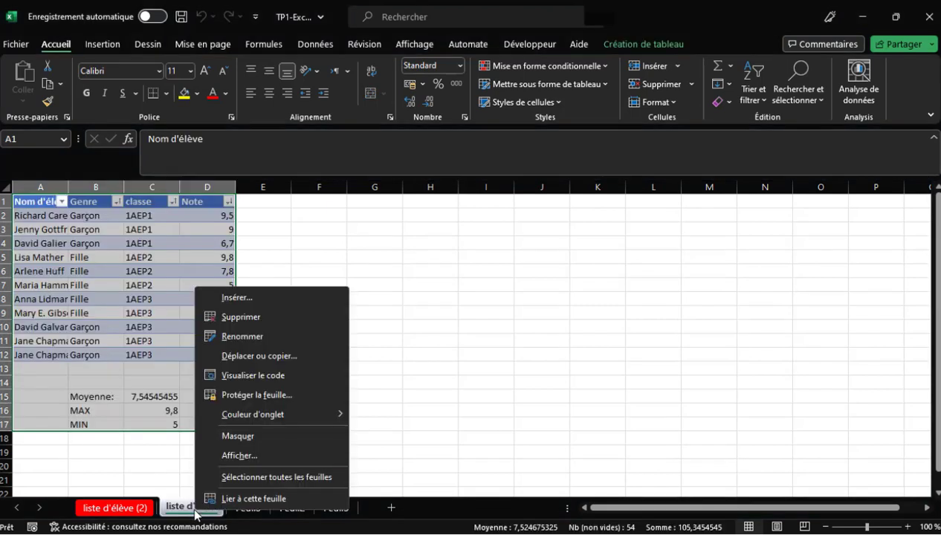
left_click(254, 457)
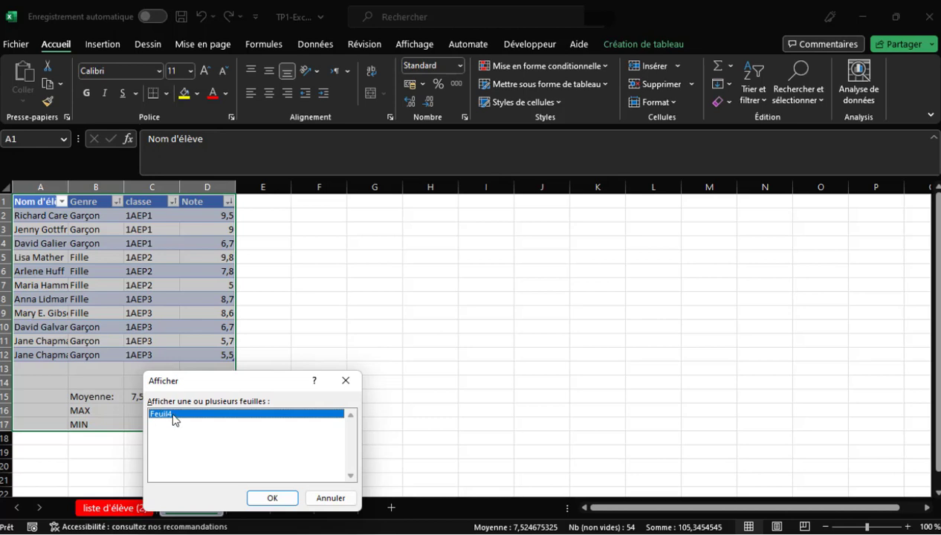
left_click(284, 500)
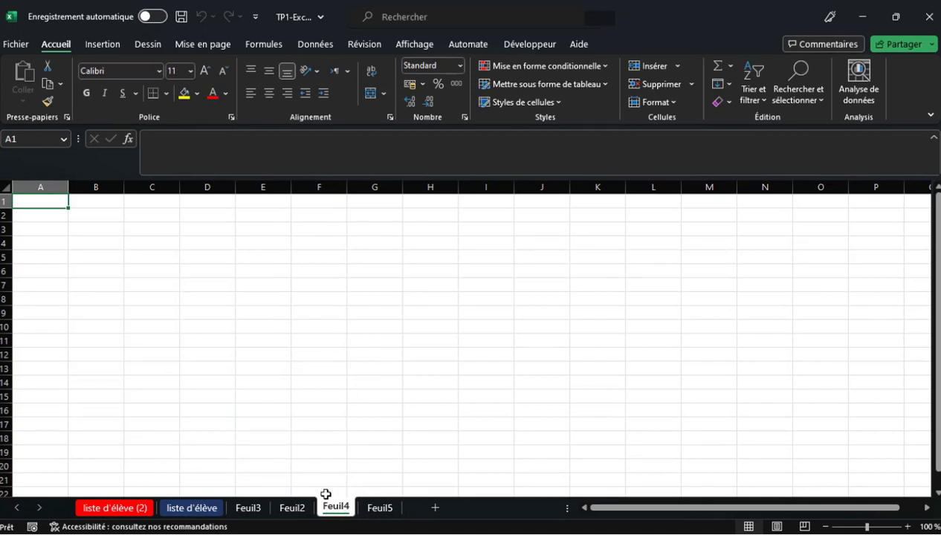
Step: Move the liste d'élève (2) sheet to the end of the workbook, after Feuil5
left_click(192, 508)
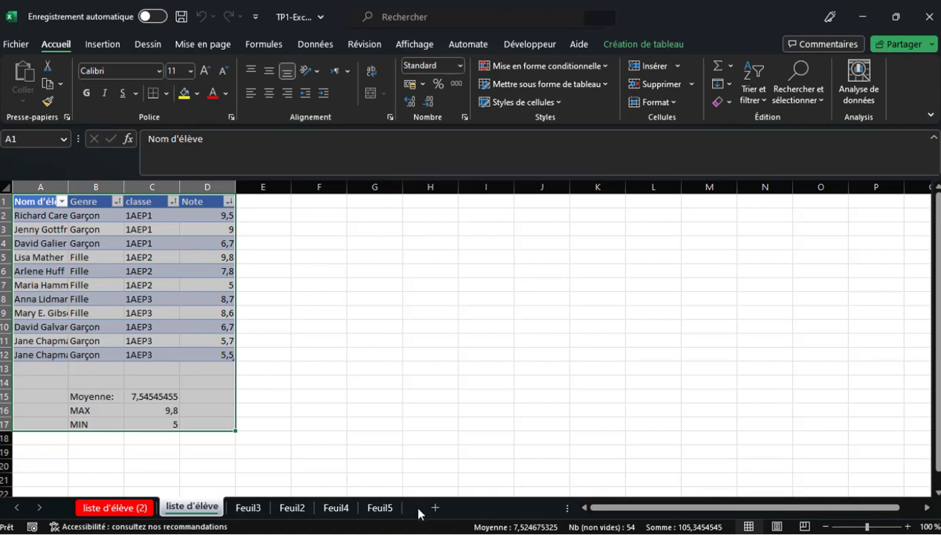
left_click(123, 509)
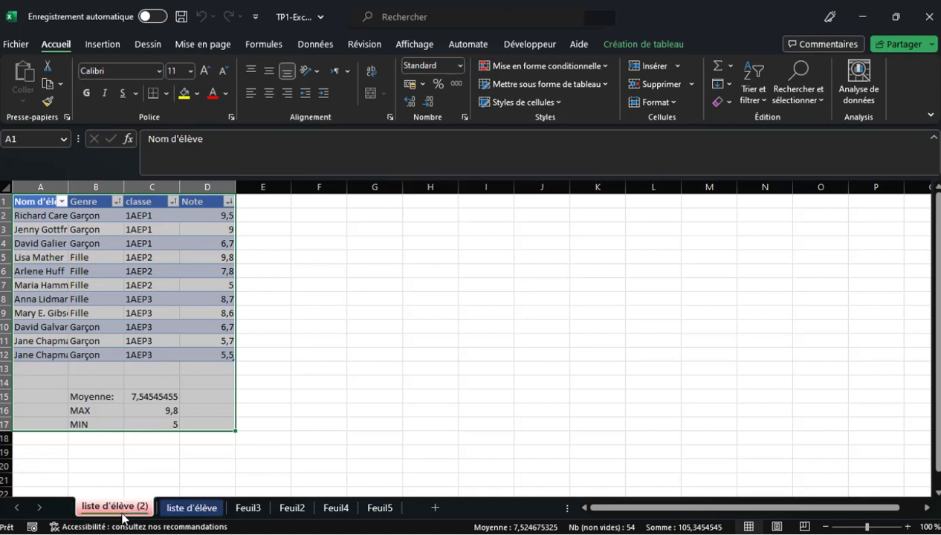
mouse_move(123, 518)
left_mouse_down()
mouse_move(109, 478)
mouse_move(76, 504)
mouse_move(298, 494)
mouse_move(422, 500)
left_mouse_up()
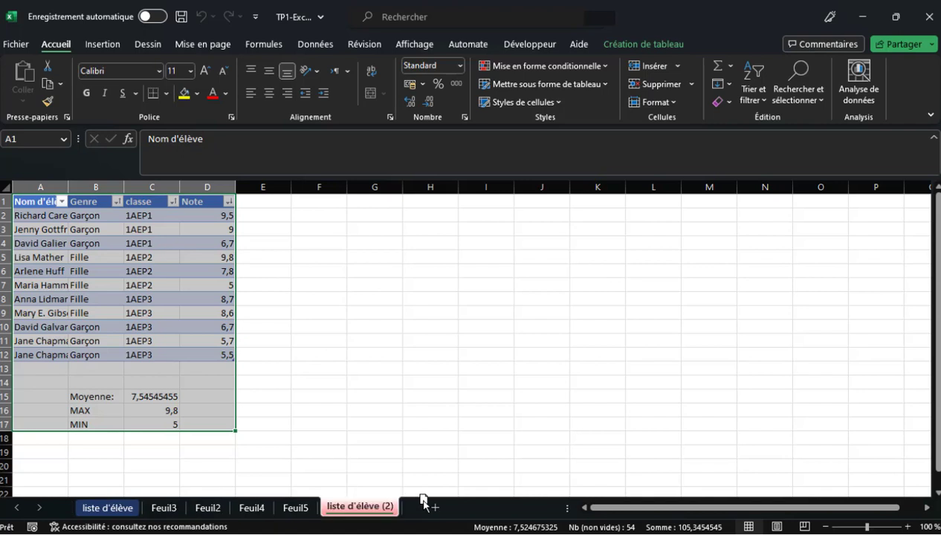